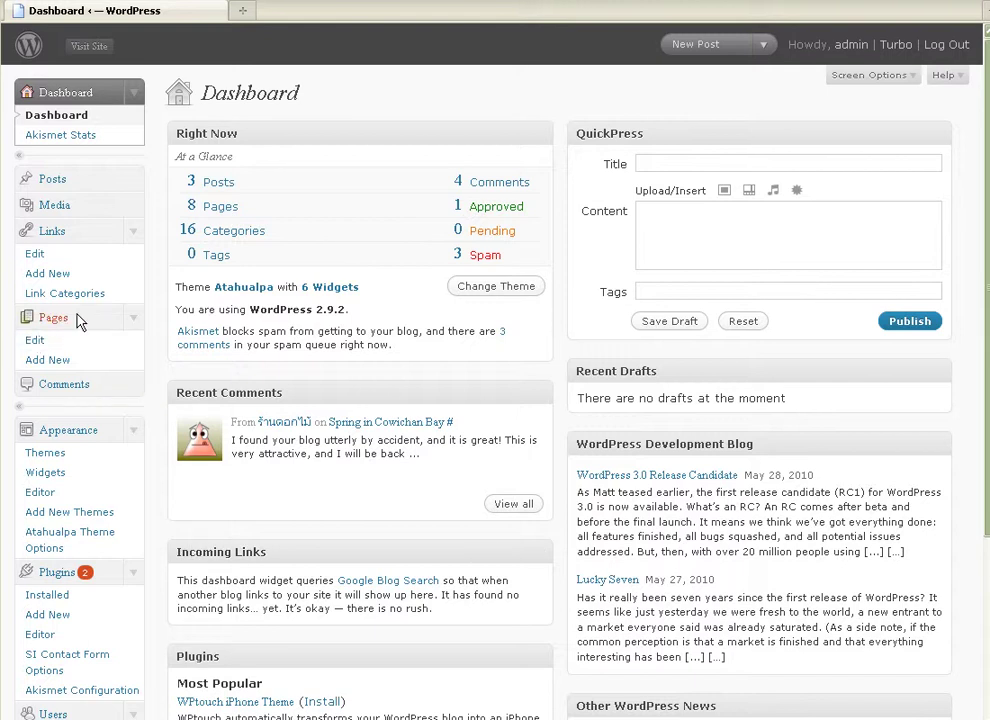
From the list of eight published pages, open the Rooms & Rates page for editing
{"action": "left_click", "coordinate": [36, 343]}
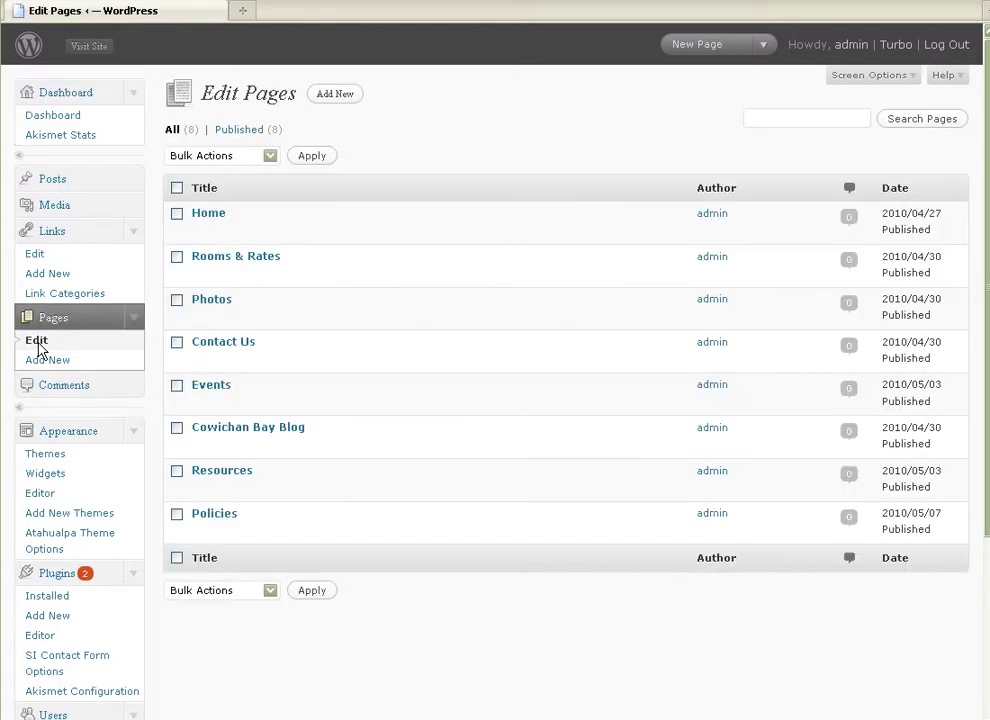
{"action": "mouse_move", "coordinate": [221, 210]}
{"action": "mouse_move", "coordinate": [246, 427]}
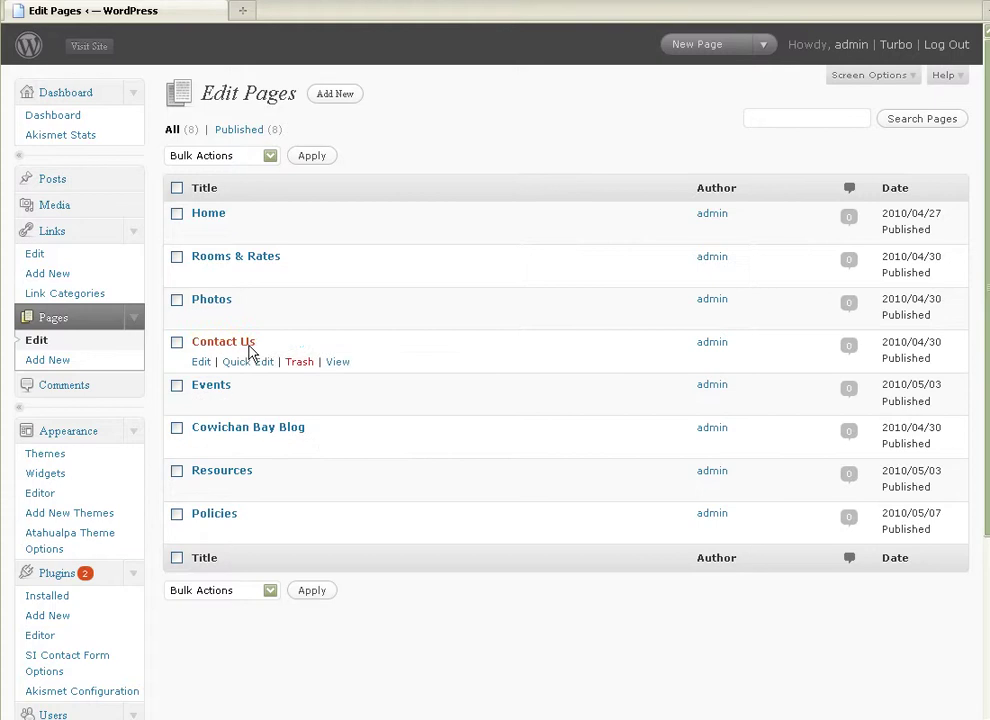
{"action": "mouse_move", "coordinate": [240, 478]}
{"action": "mouse_move", "coordinate": [203, 457]}
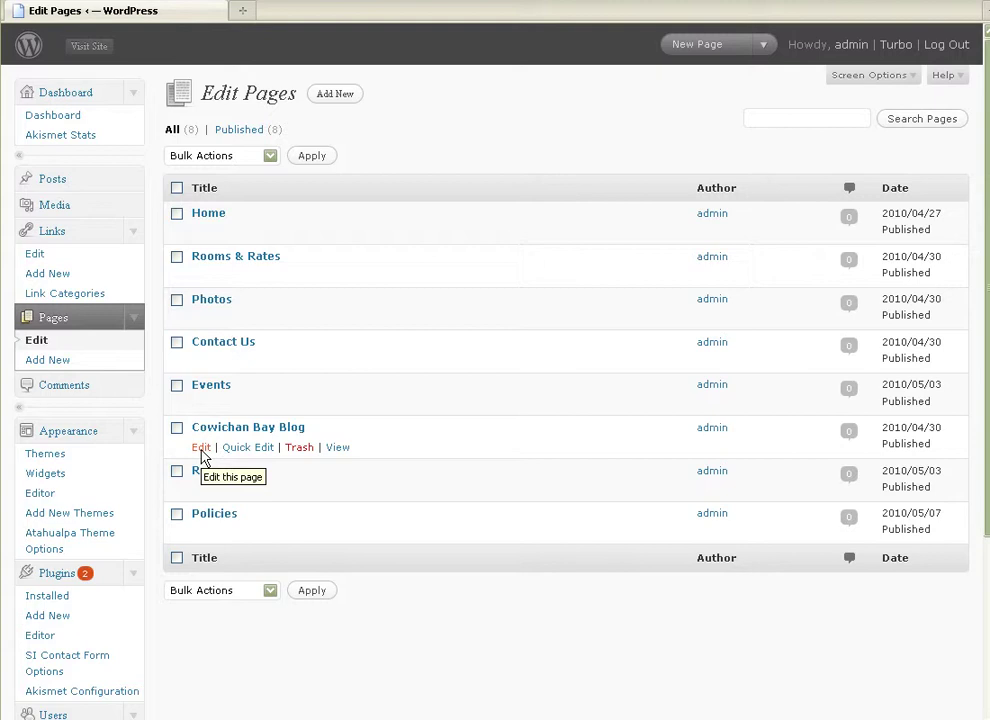
{"action": "mouse_move", "coordinate": [209, 347]}
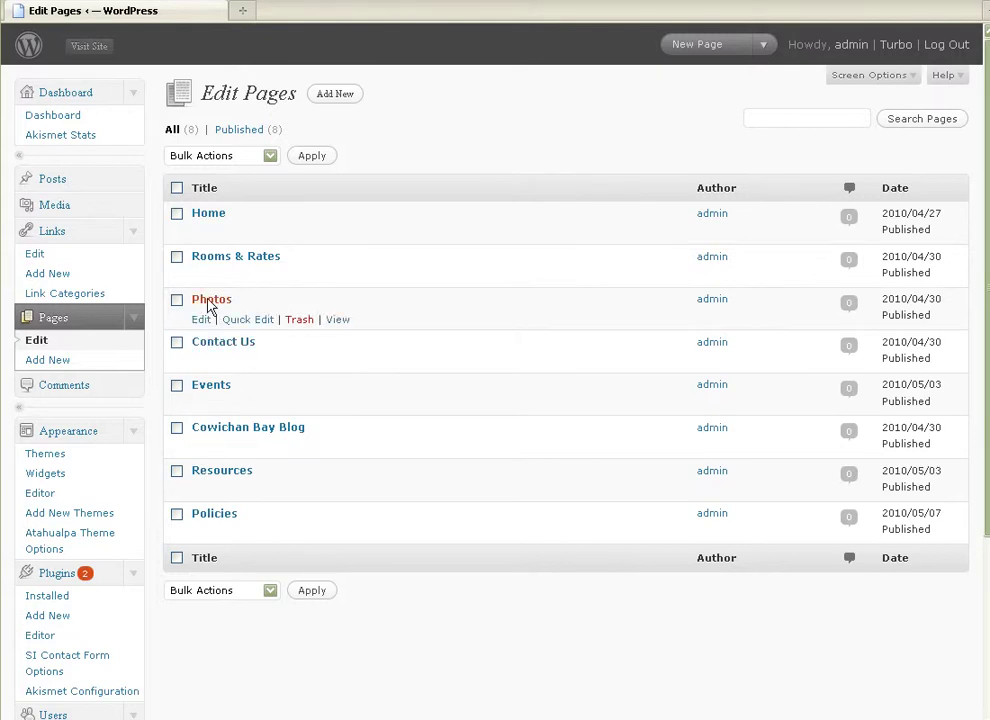
{"action": "mouse_move", "coordinate": [216, 278]}
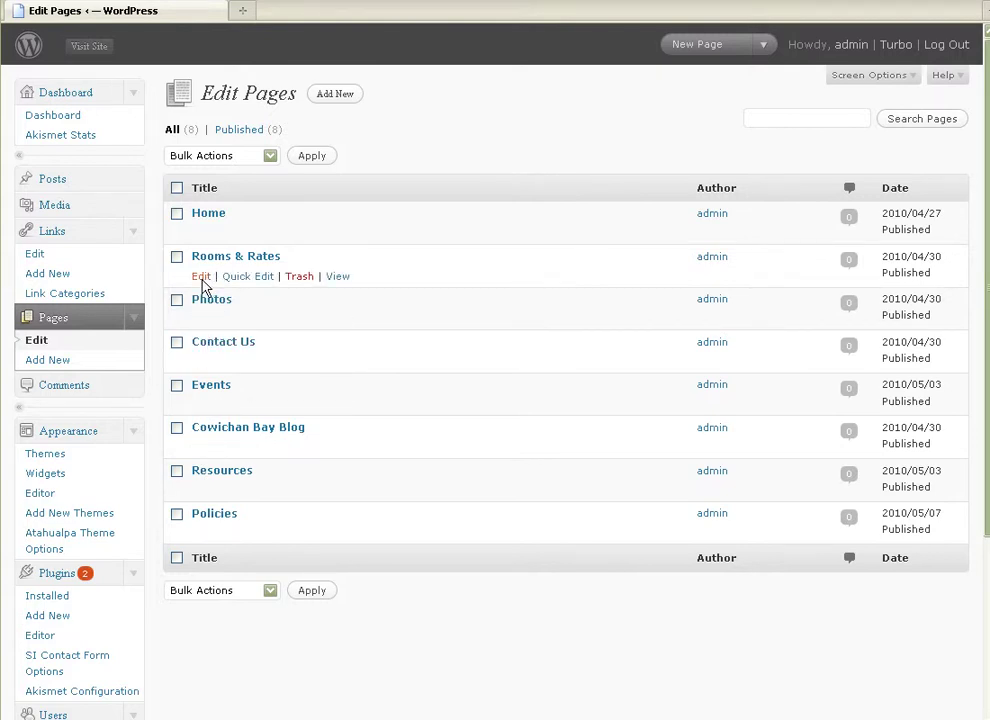
{"action": "left_click", "coordinate": [203, 280]}
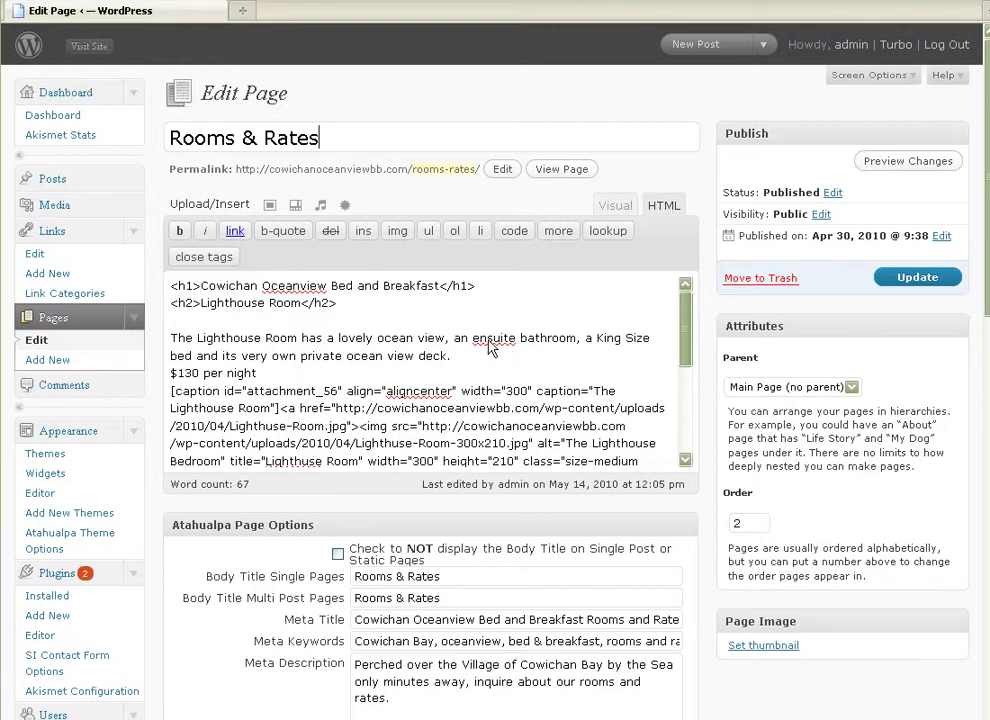
Switch to the Visual editor and keep the spelling 'ensuite' unchanged
{"action": "left_click", "coordinate": [615, 206]}
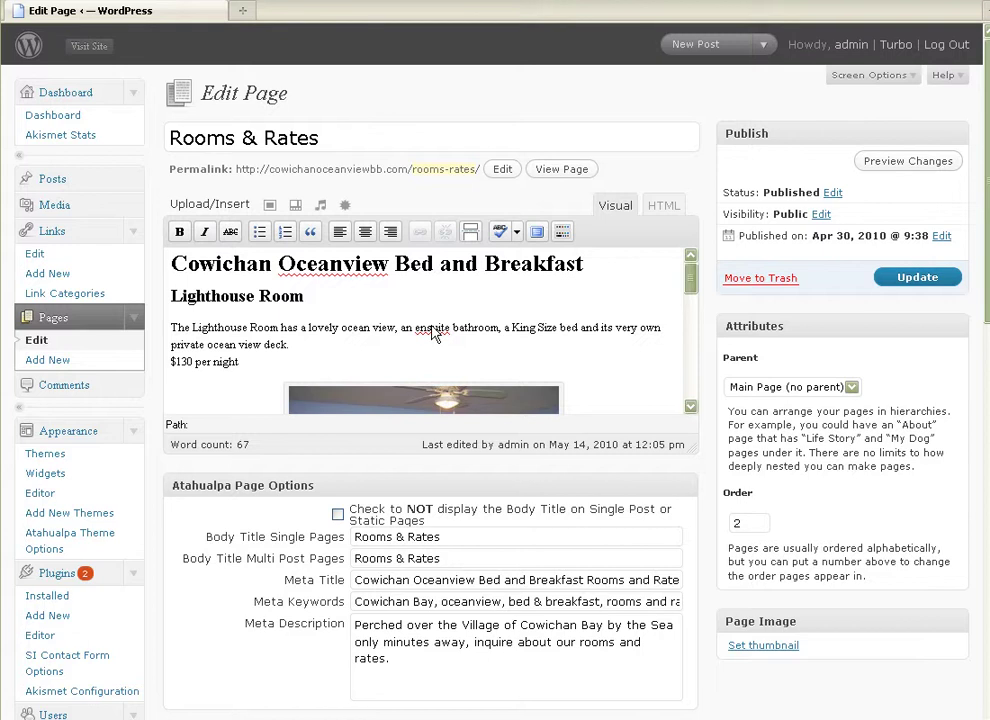
{"action": "right_click", "coordinate": [434, 334]}
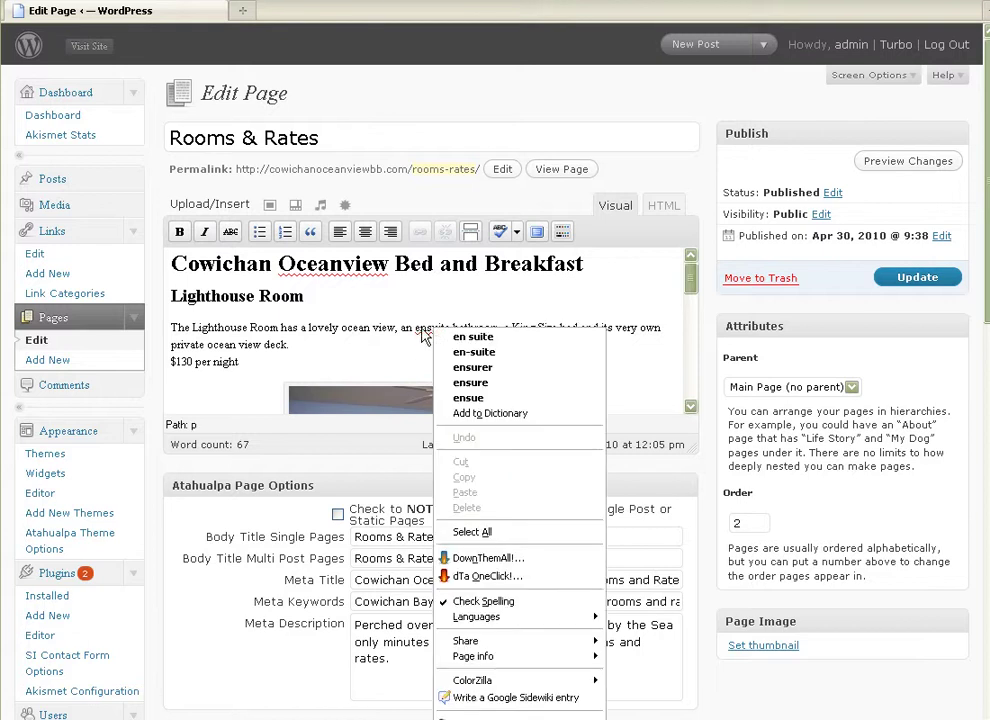
{"action": "left_click", "coordinate": [418, 332]}
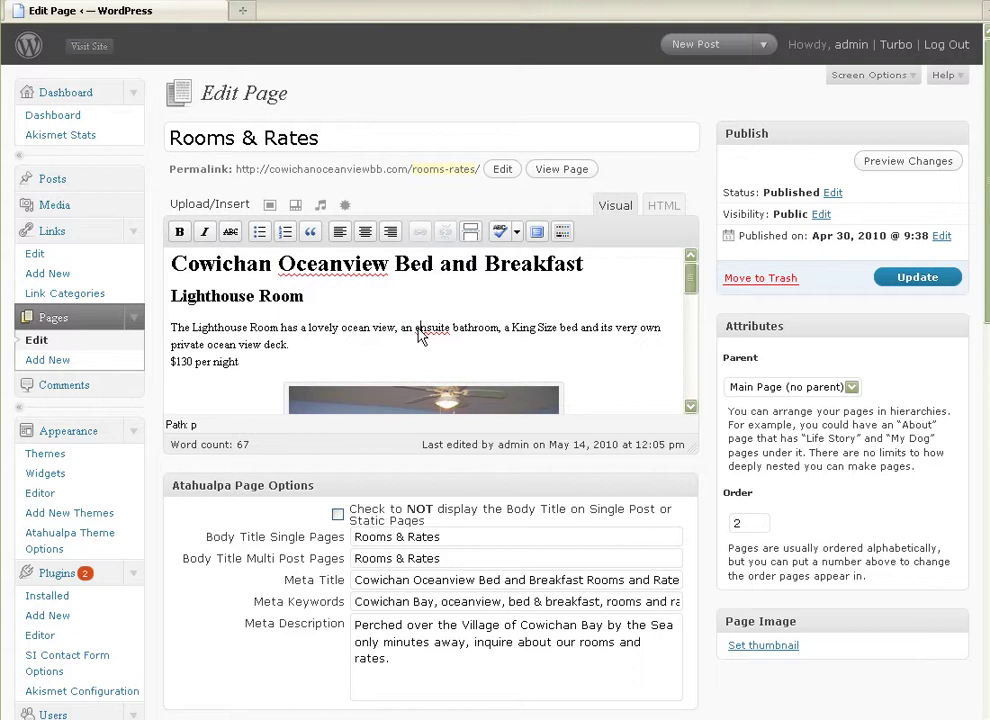
Capitalise 'The' at the start of the Africa Room sentence and update the page
{"action": "left_click", "coordinate": [338, 347]}
{"action": "scroll", "coordinate": [300, 330], "scroll_direction": "down", "scroll_amount": 10}
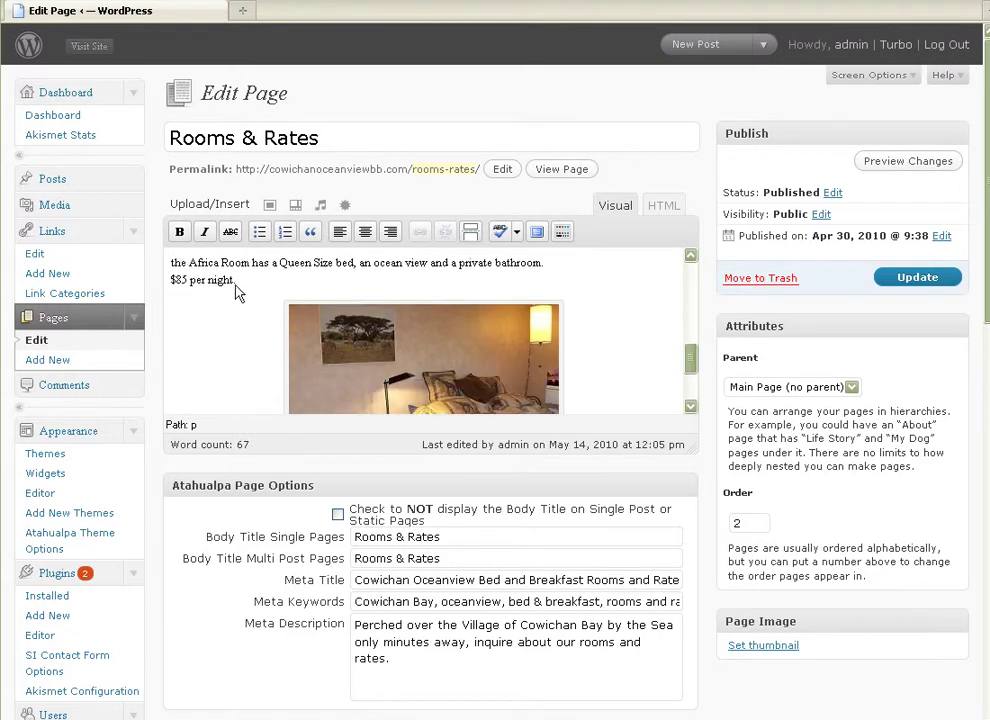
{"action": "scroll", "coordinate": [182, 285], "scroll_direction": "up", "scroll_amount": 2}
{"action": "scroll", "coordinate": [177, 300], "scroll_direction": "up", "scroll_amount": 1}
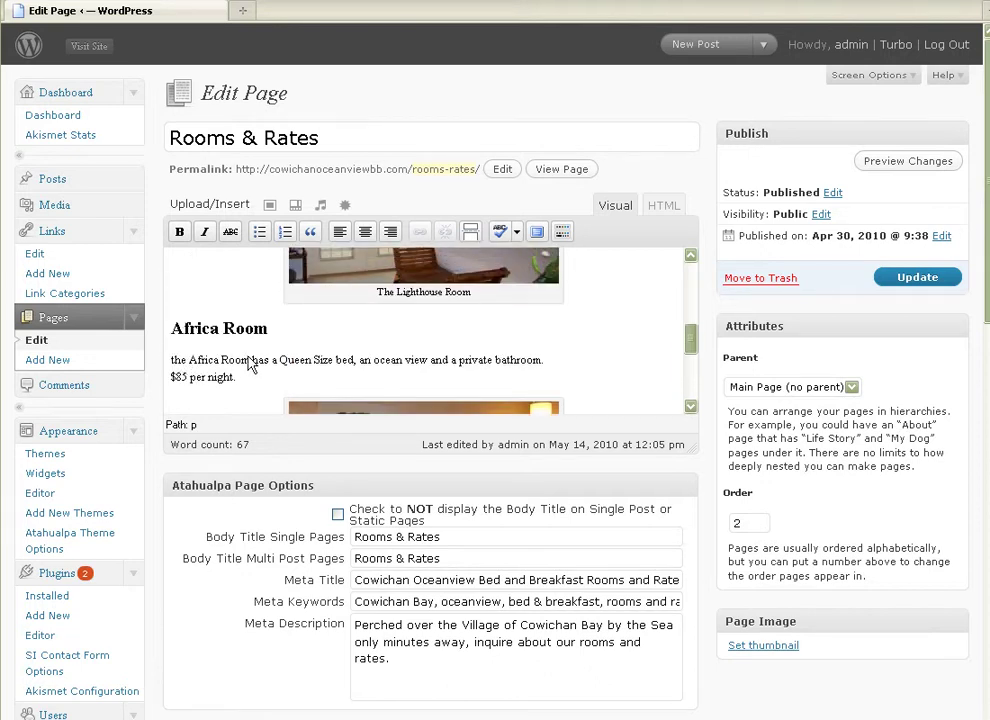
{"action": "key", "text": "Delete"}
{"action": "type", "text": "T"}
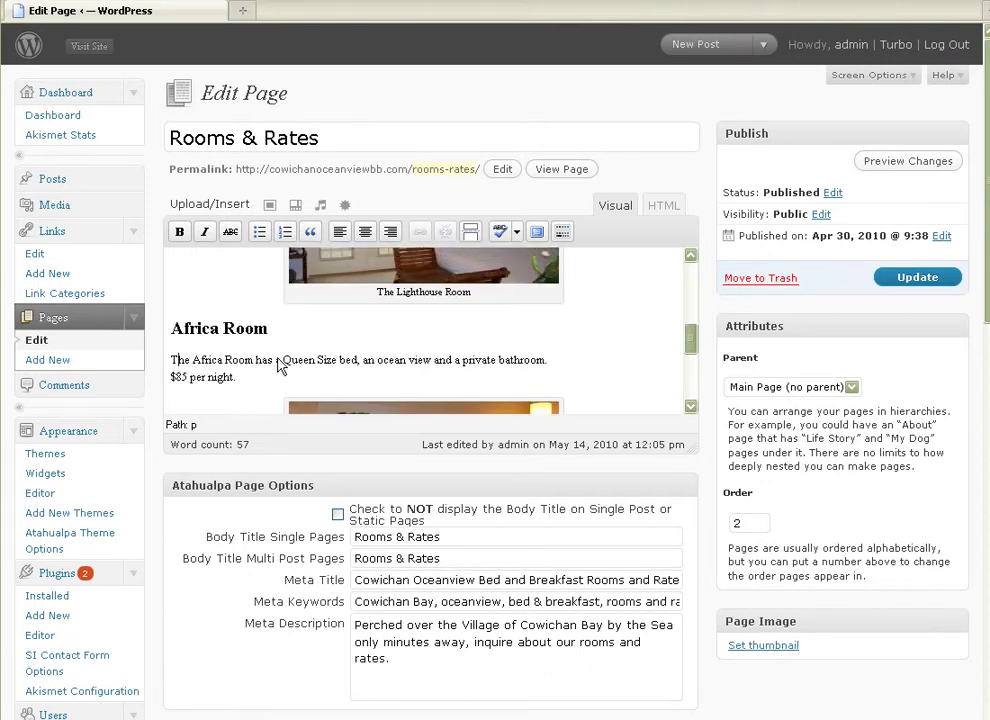
{"action": "scroll", "coordinate": [276, 369], "scroll_direction": "down", "scroll_amount": 5}
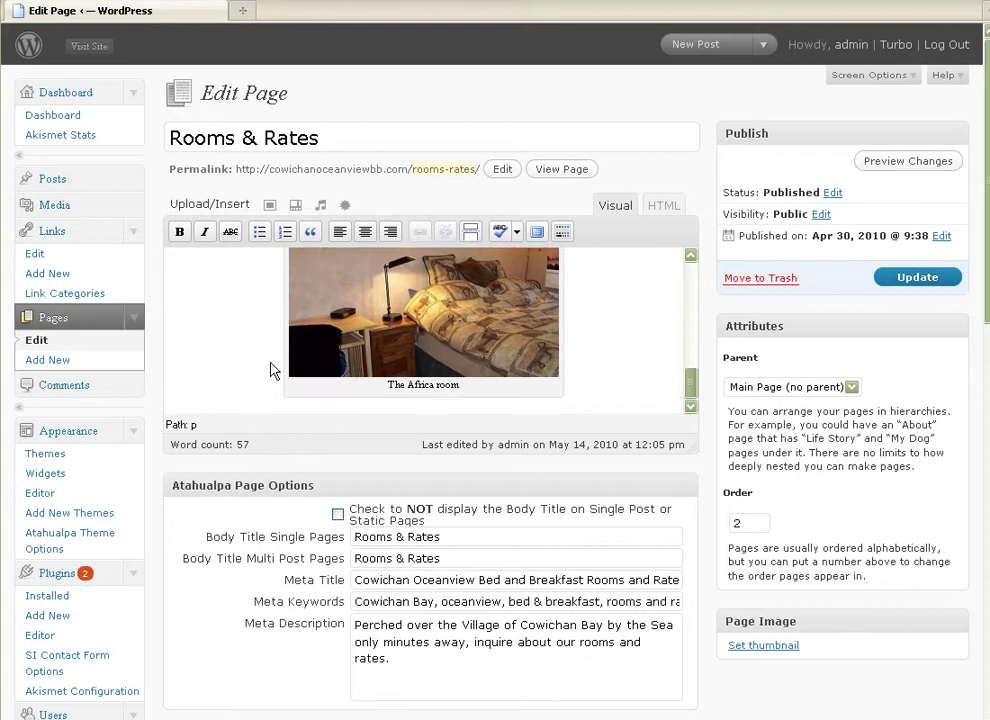
{"action": "scroll", "coordinate": [270, 370], "scroll_direction": "up", "scroll_amount": 10}
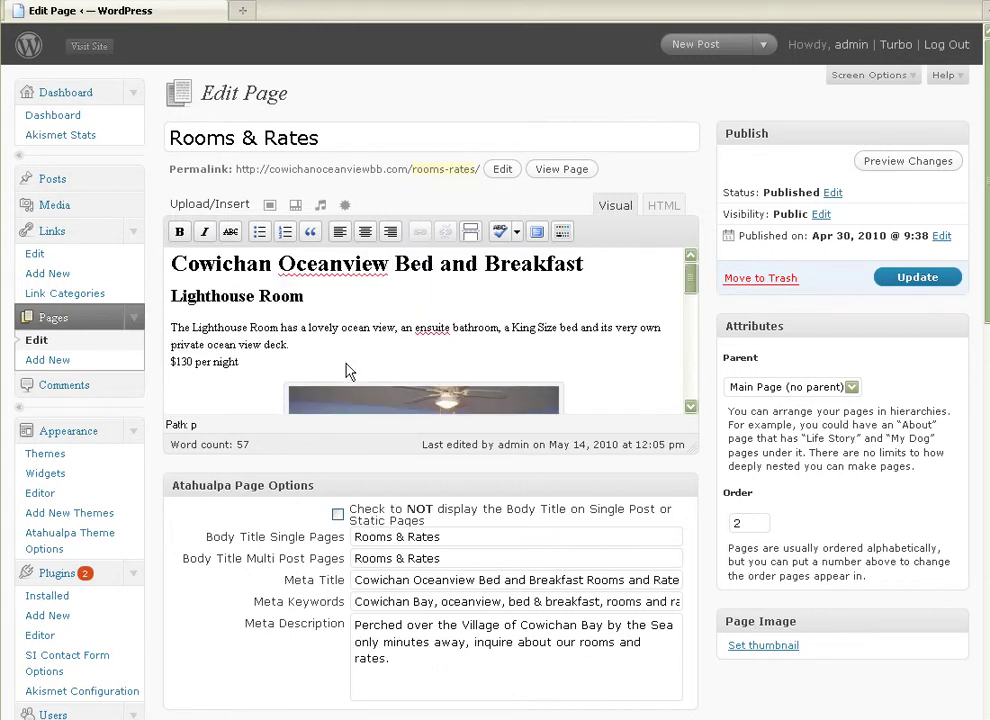
{"action": "left_click", "coordinate": [905, 284]}
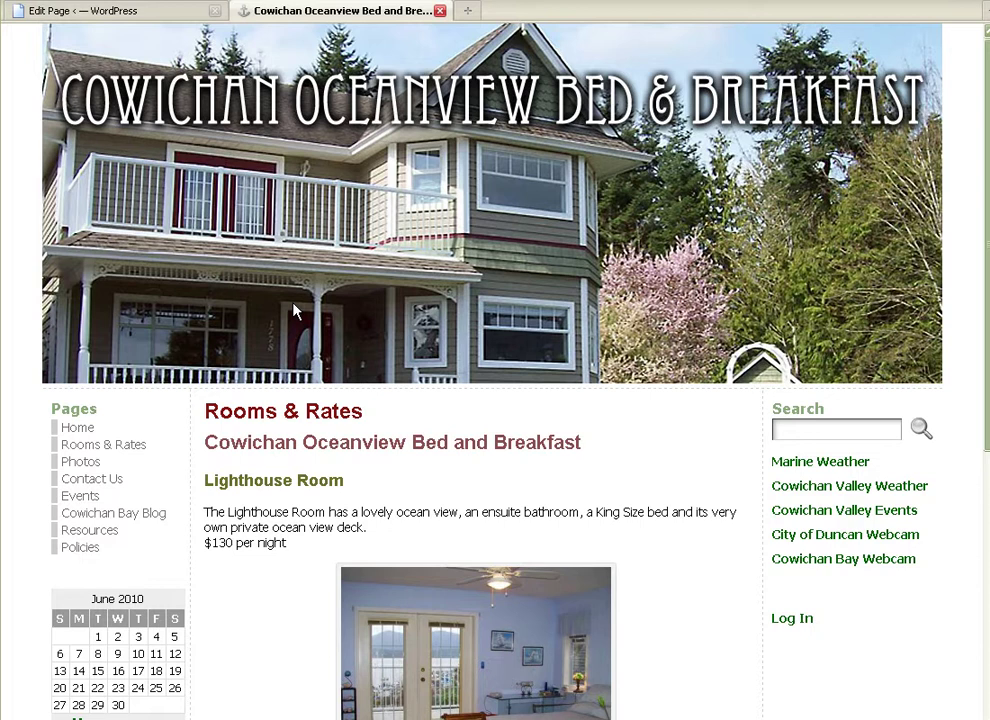
Scroll the live Rooms & Rates page to check the corrected Africa Room description
{"action": "scroll", "coordinate": [260, 424], "scroll_direction": "down", "scroll_amount": 5}
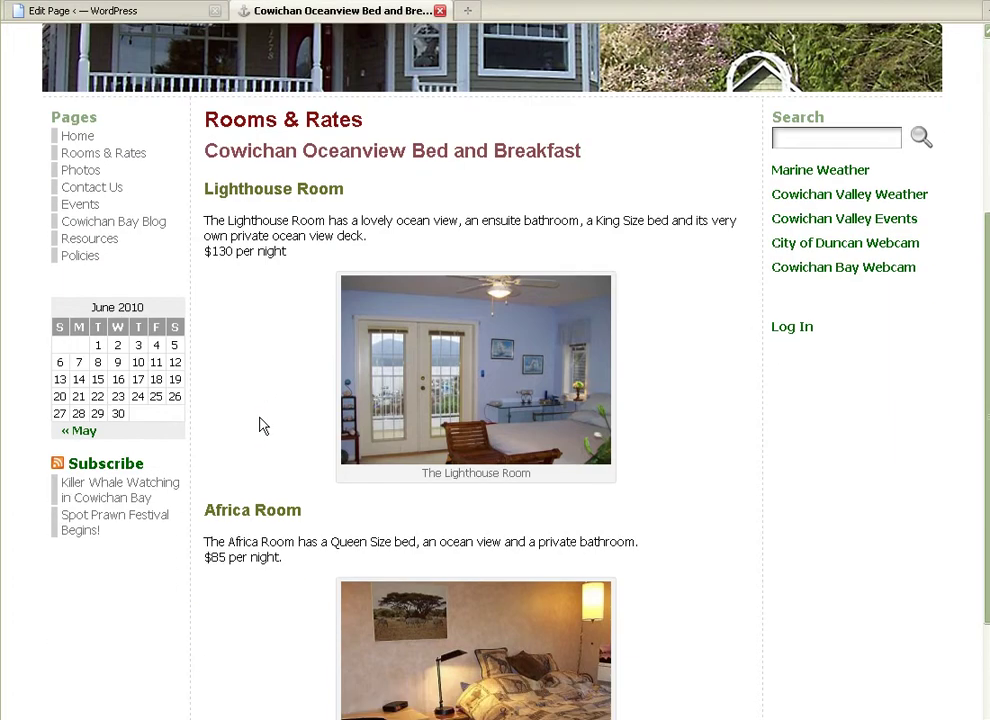
{"action": "scroll", "coordinate": [286, 540], "scroll_direction": "down", "scroll_amount": 3}
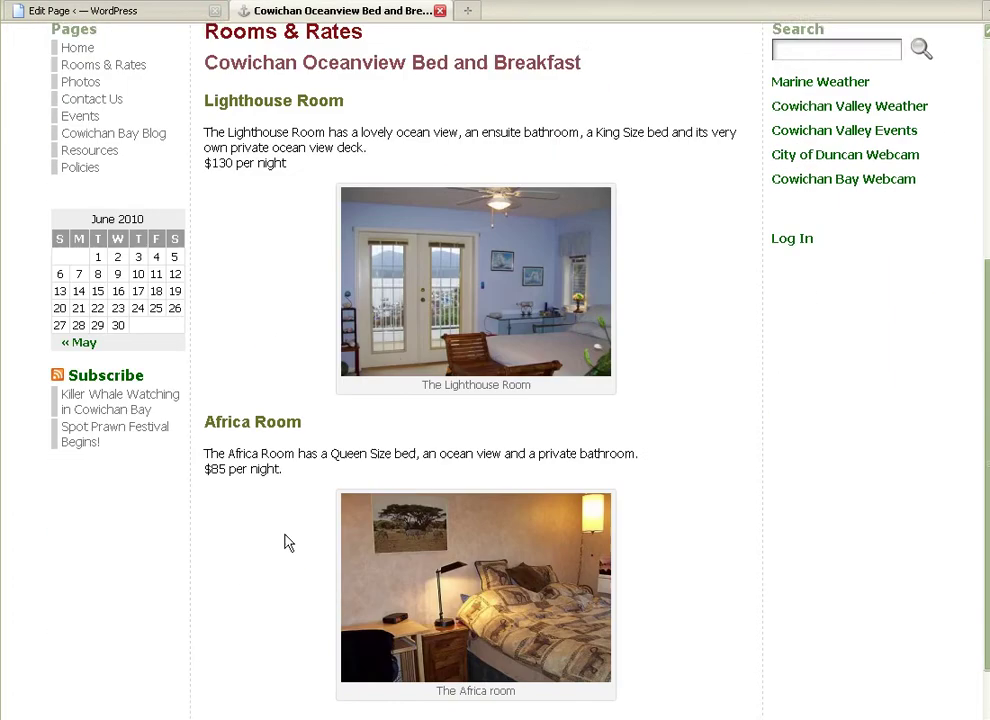
{"action": "scroll", "coordinate": [283, 541], "scroll_direction": "up", "scroll_amount": 8}
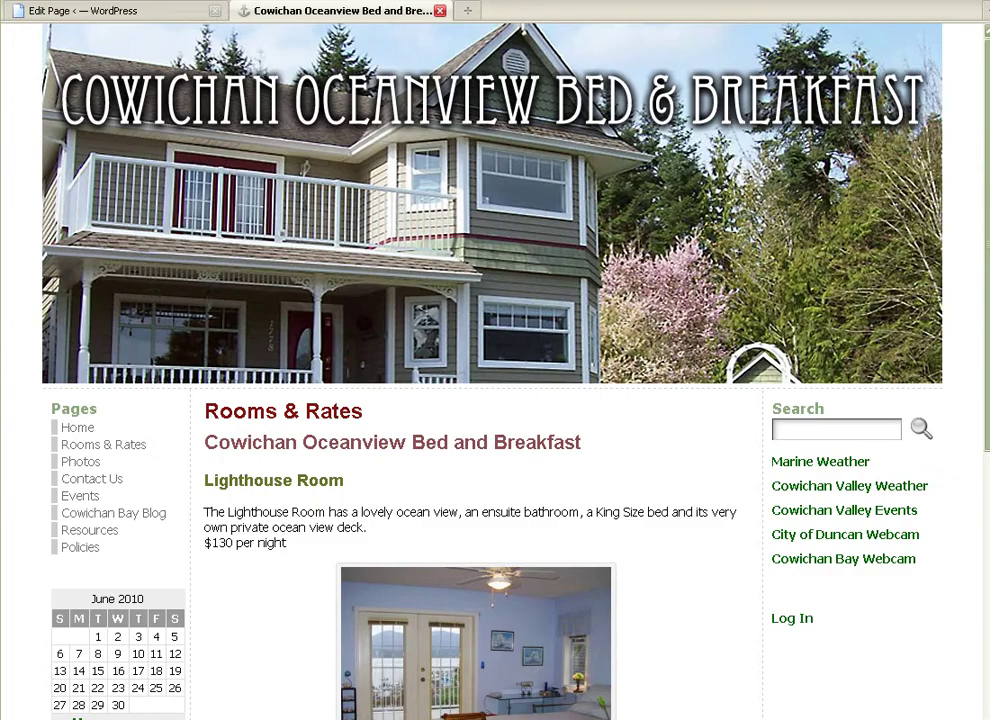
Create a new page titled 'Test Page' with the body text 'text text'
{"action": "left_click", "coordinate": [86, 10]}
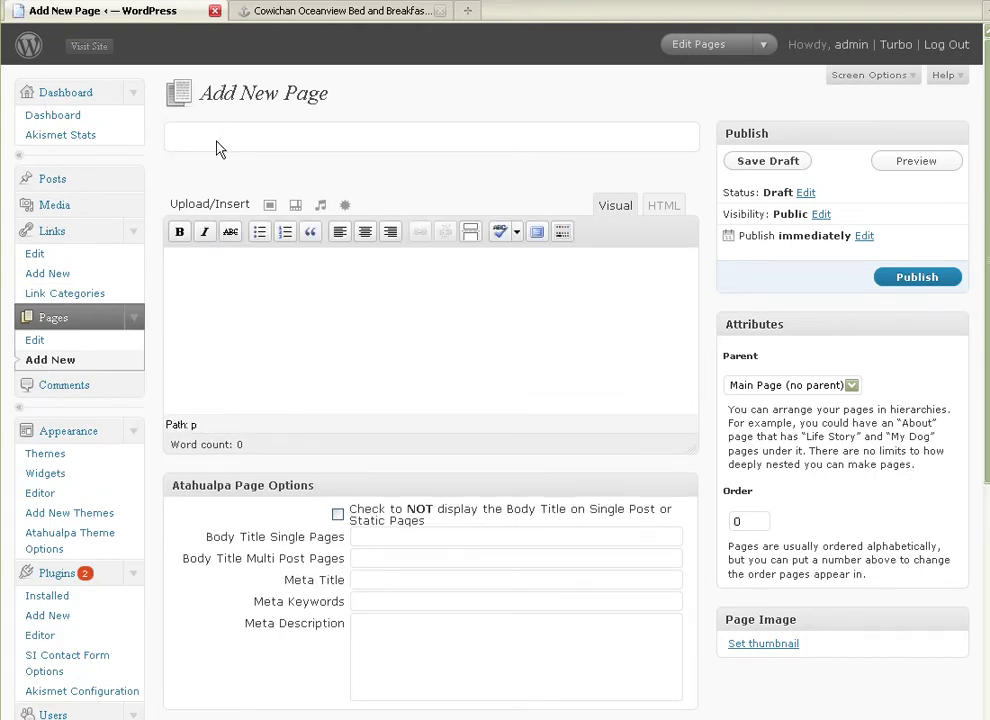
{"action": "type", "text": "Test Paget"}
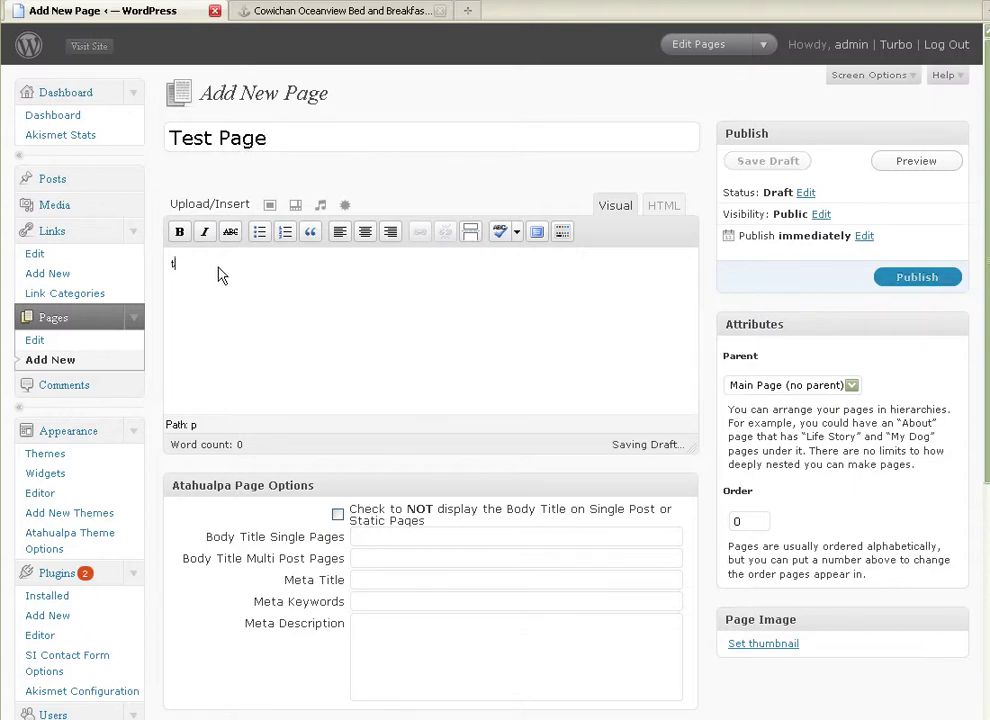
{"action": "type", "text": "ext text"}
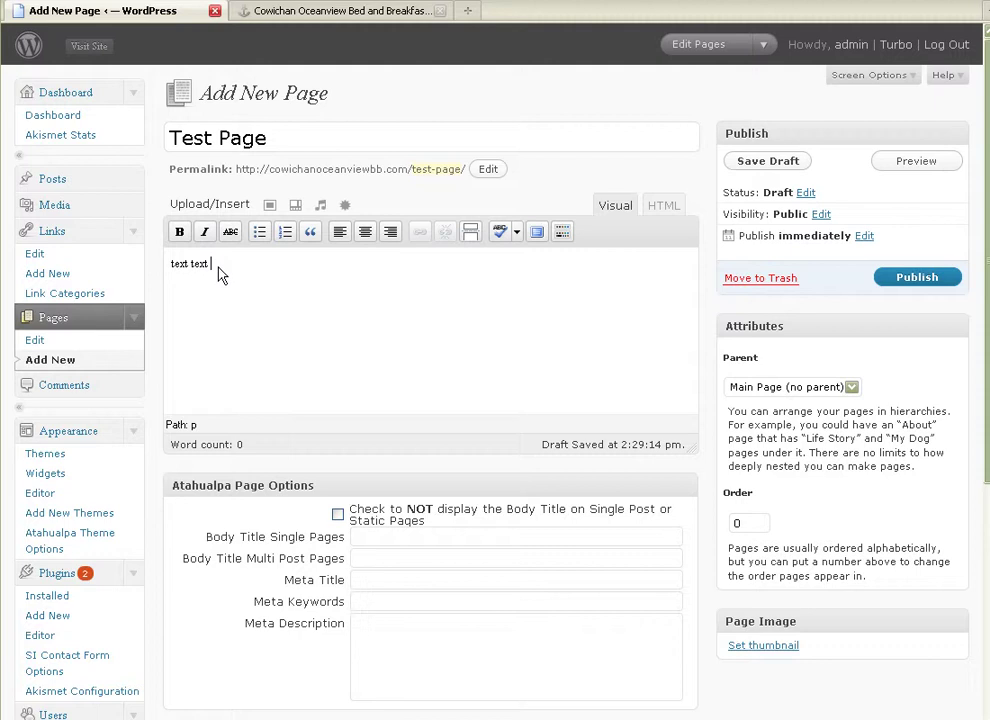
Browse the media library's image pages from the Add an Image window
{"action": "left_click", "coordinate": [270, 205]}
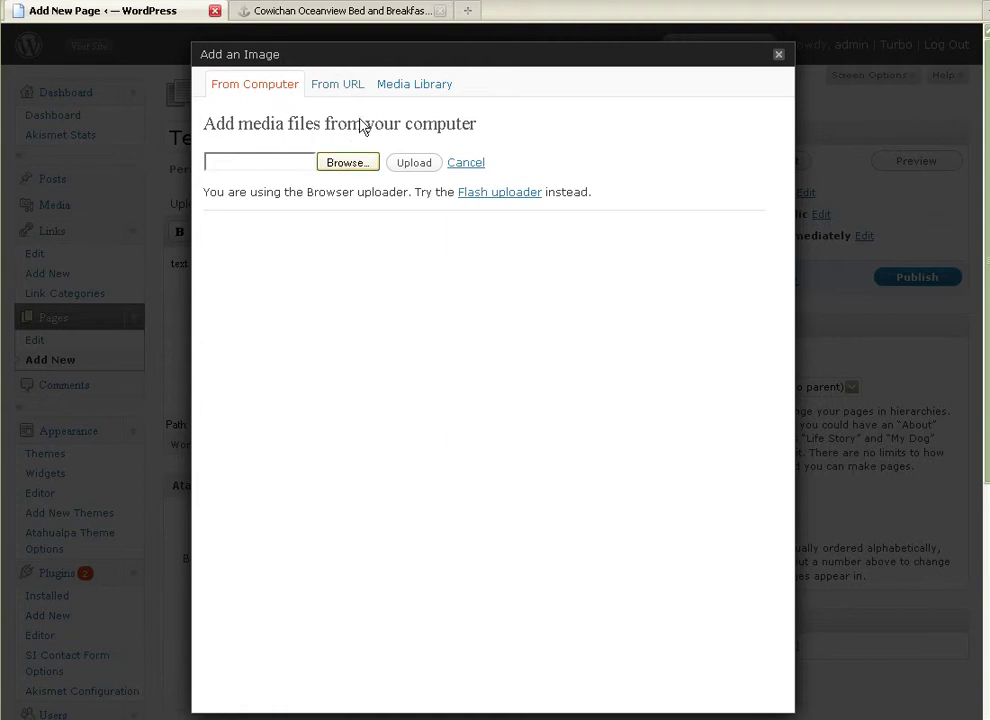
{"action": "left_click", "coordinate": [409, 87]}
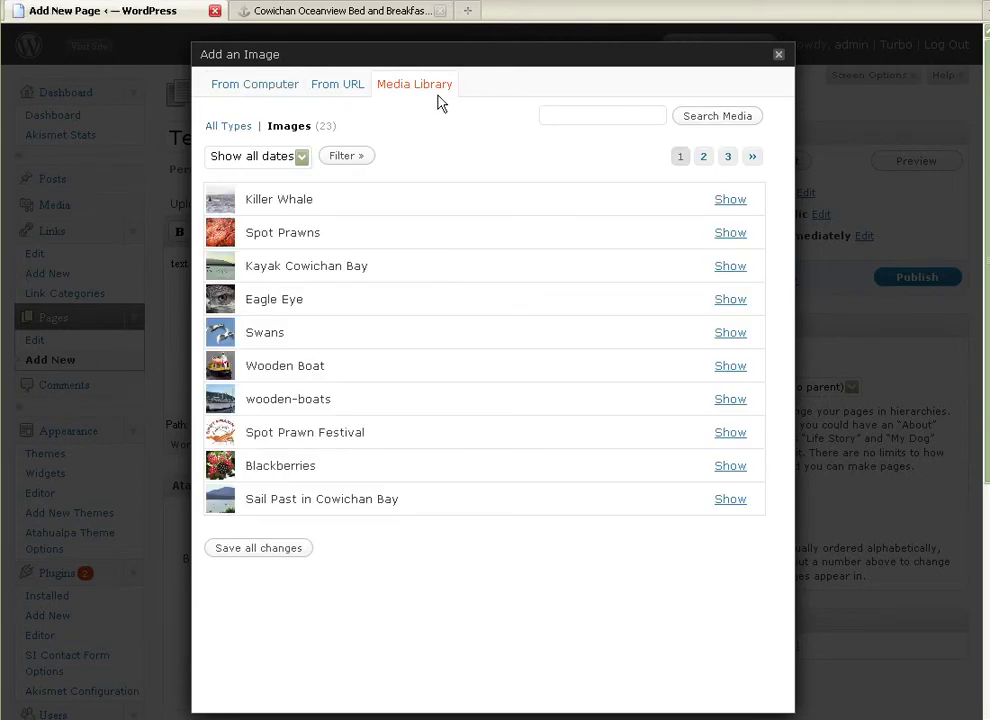
{"action": "left_click", "coordinate": [702, 157]}
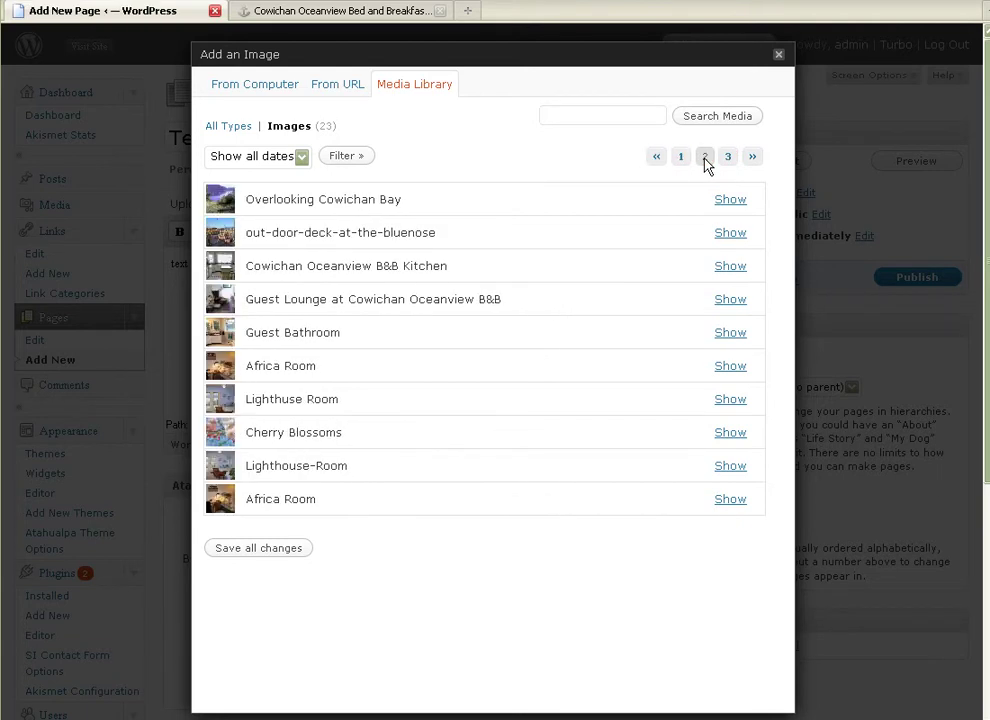
{"action": "left_click", "coordinate": [727, 157]}
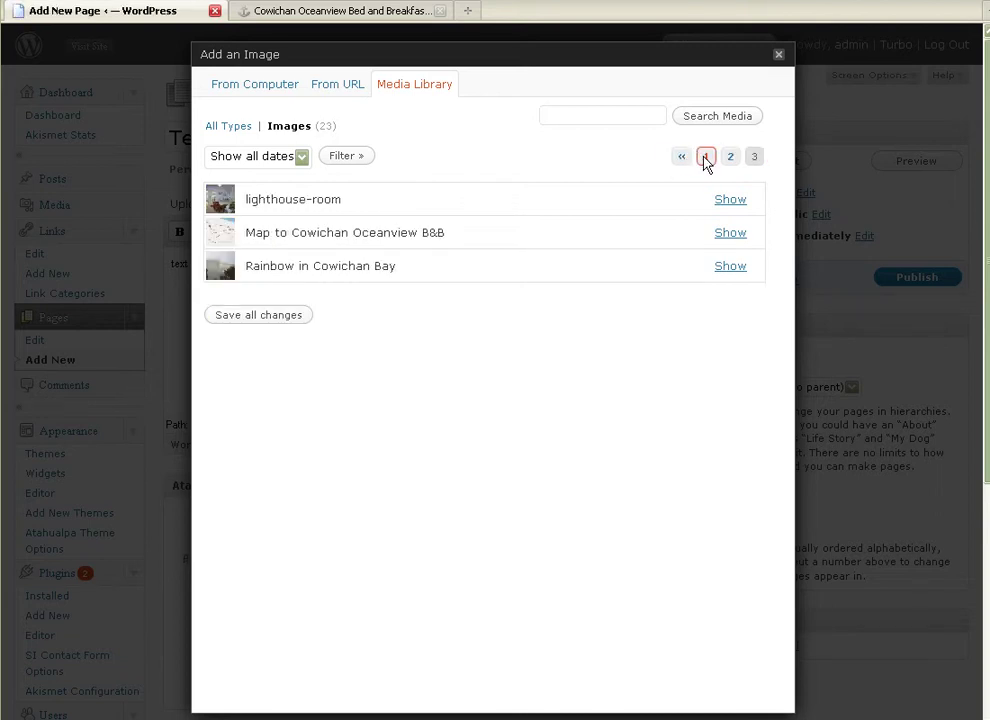
{"action": "left_click", "coordinate": [706, 158]}
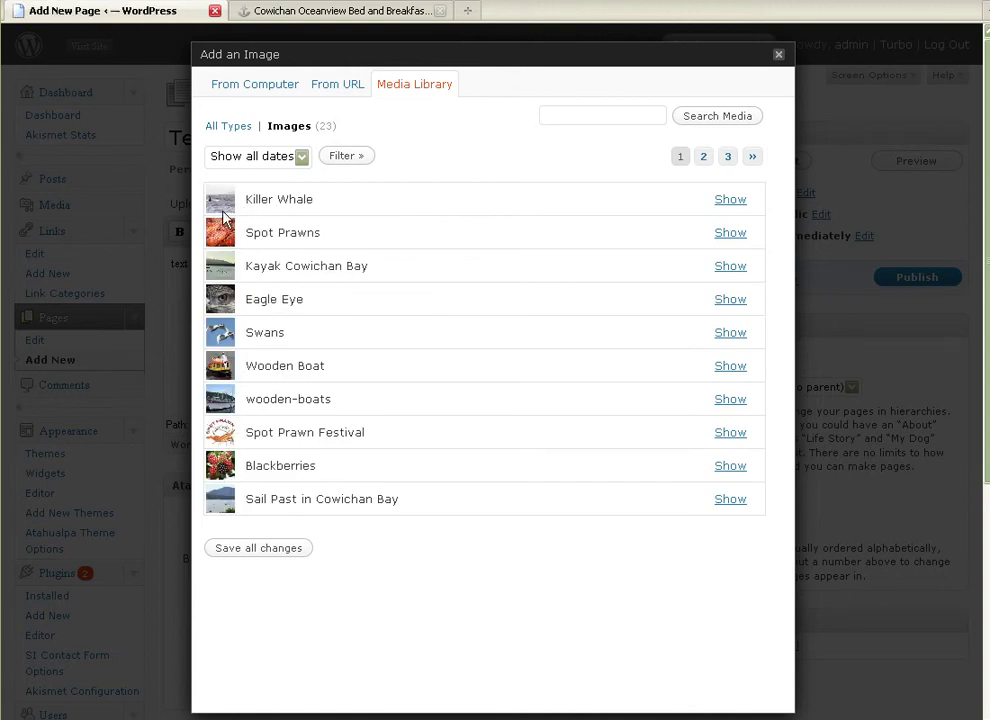
Show the Killer Whale image details and insert it full size, right-aligned
{"action": "left_click", "coordinate": [729, 200]}
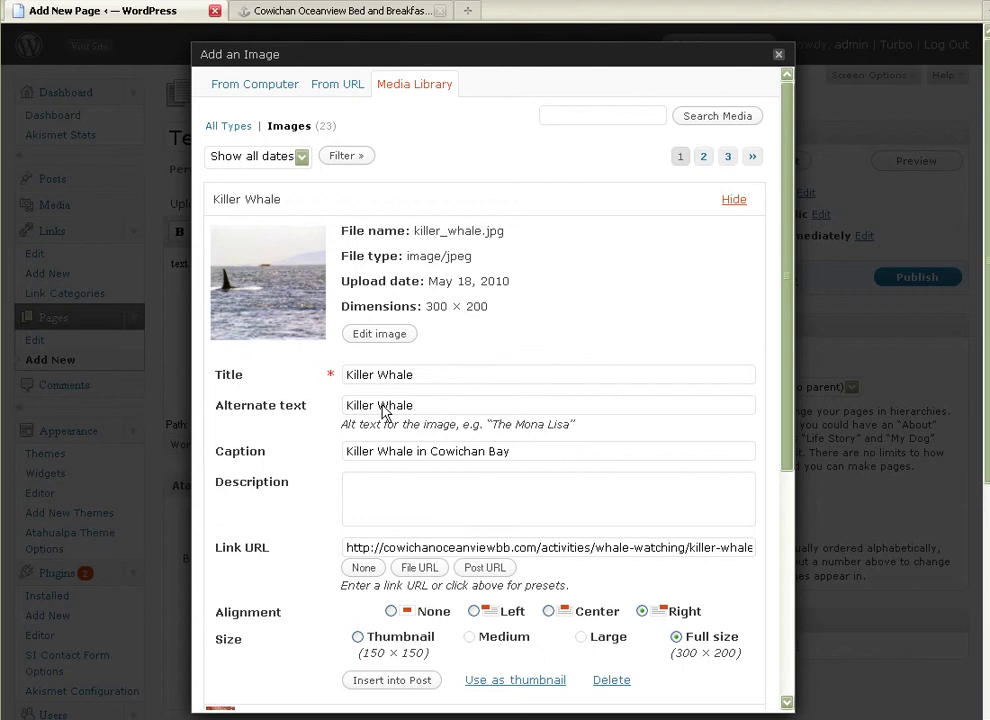
{"action": "scroll", "coordinate": [360, 410], "scroll_direction": "down", "scroll_amount": 4}
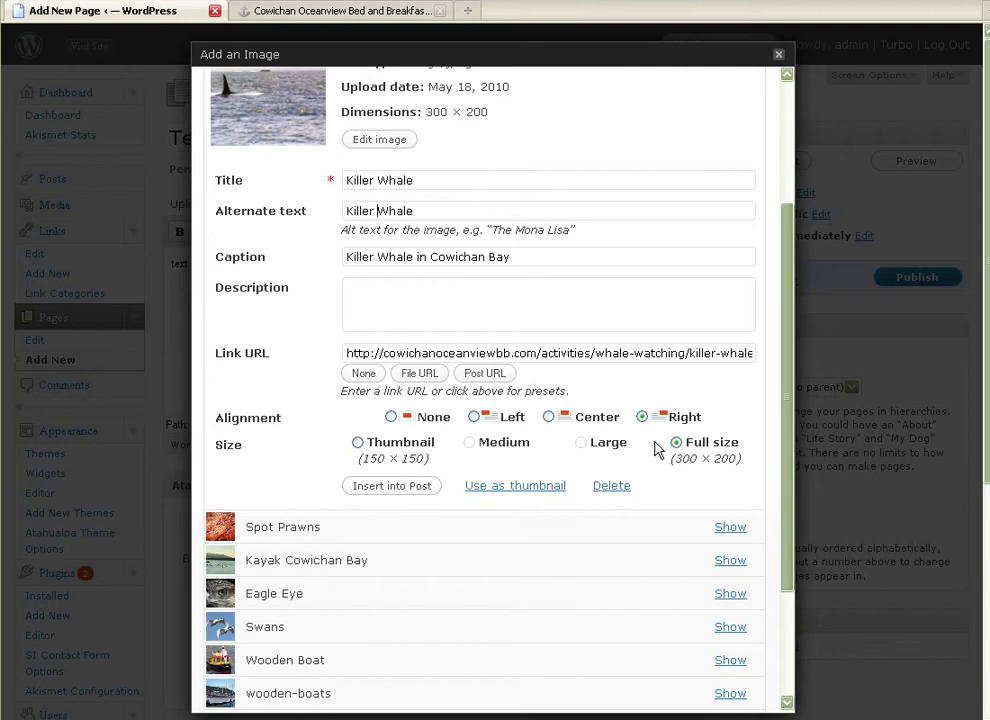
{"action": "left_click", "coordinate": [400, 489]}
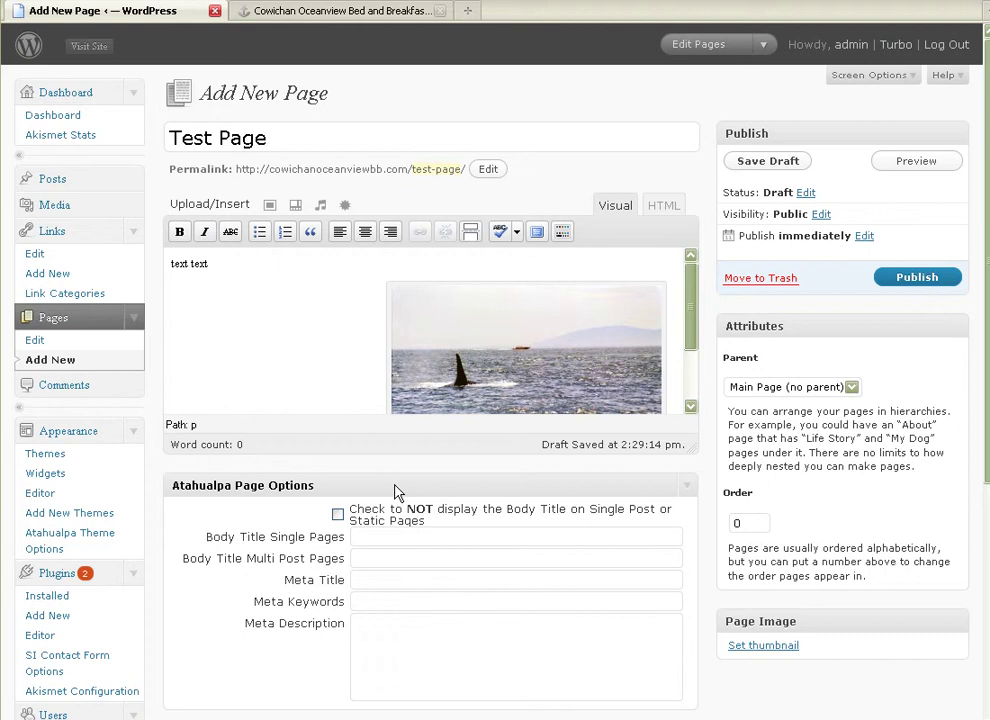
Set Test Page's order to 9 and publish it
{"action": "left_click", "coordinate": [352, 344]}
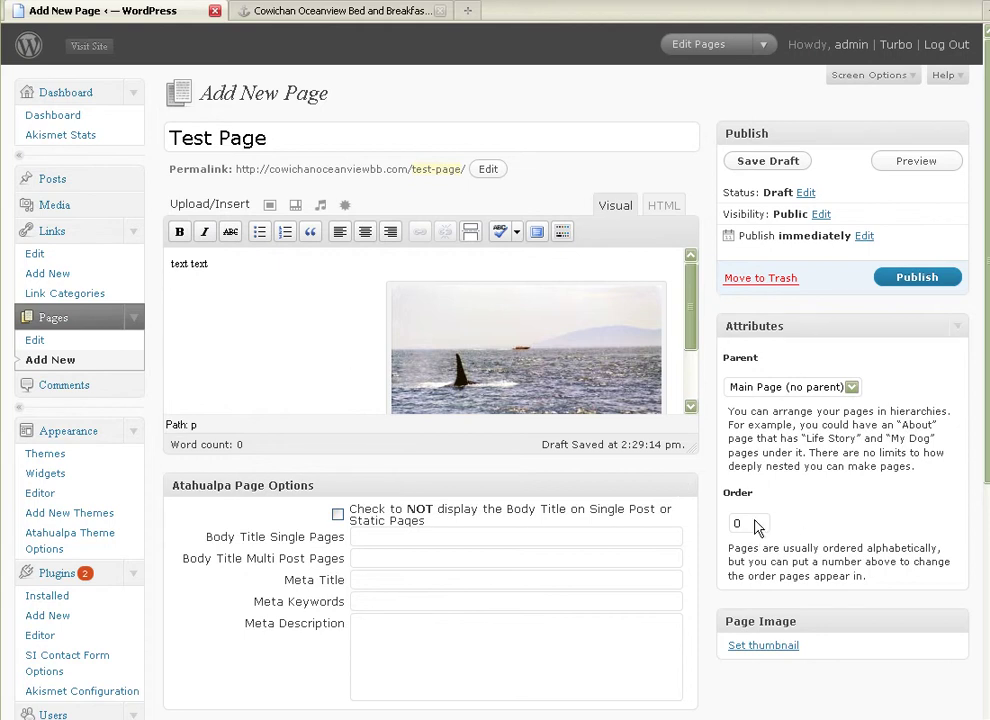
{"action": "double_click", "coordinate": [716, 523]}
{"action": "scroll", "coordinate": [247, 324], "scroll_direction": "down", "scroll_amount": 2}
{"action": "scroll", "coordinate": [247, 320], "scroll_direction": "up", "scroll_amount": 2}
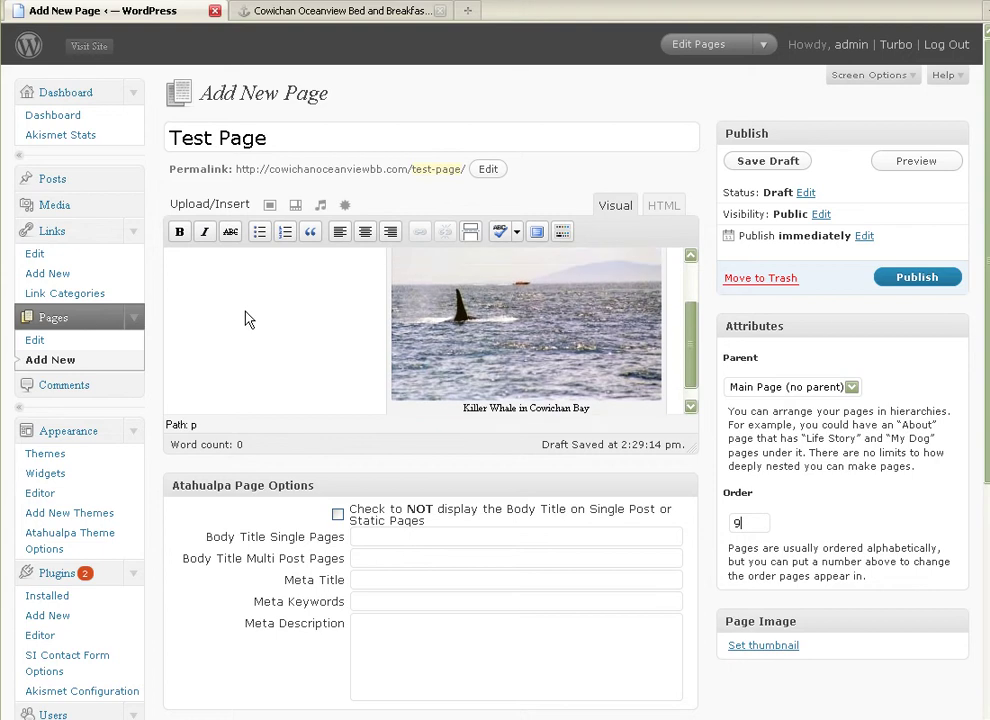
{"action": "left_click", "coordinate": [911, 280]}
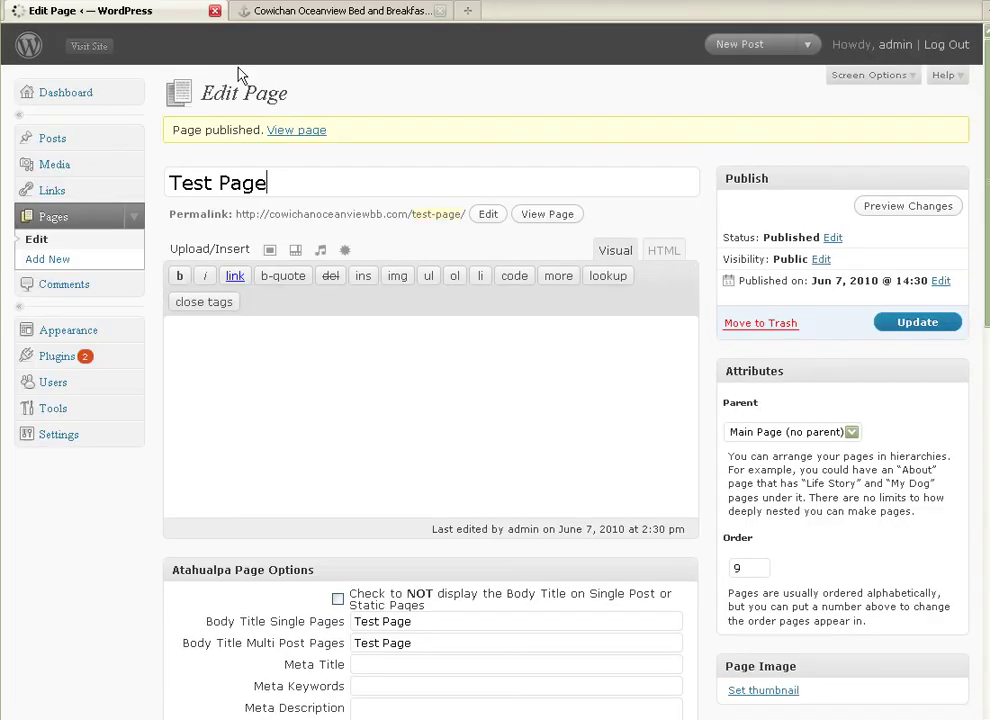
Refresh the live site, view Test Page with its whale image, then return Home
{"action": "left_click", "coordinate": [358, 12]}
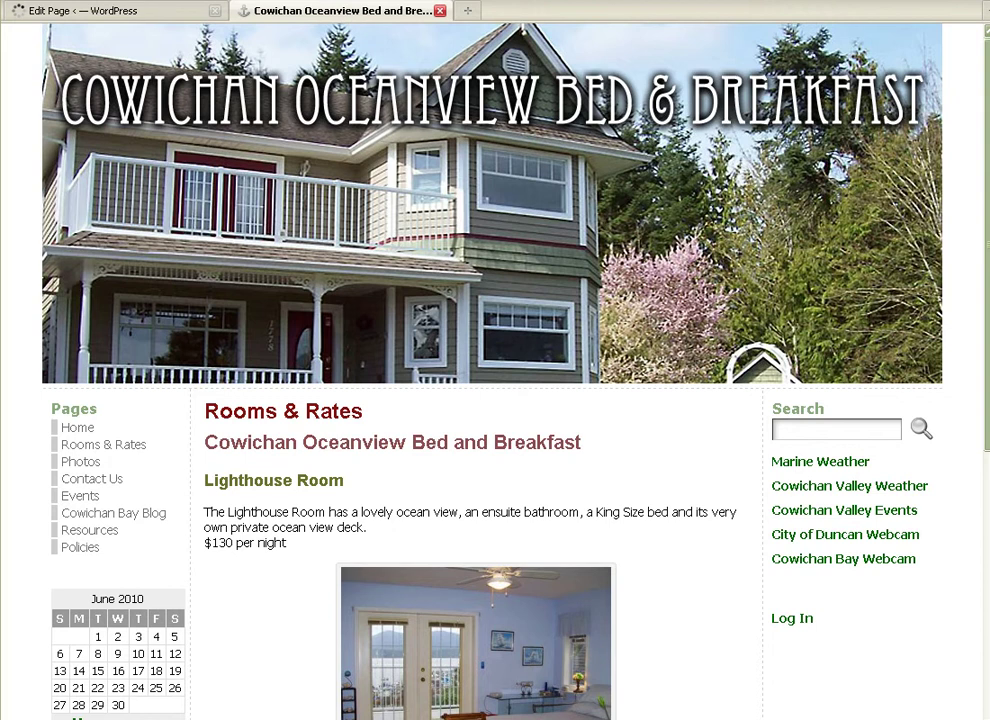
{"action": "key", "text": "F5"}
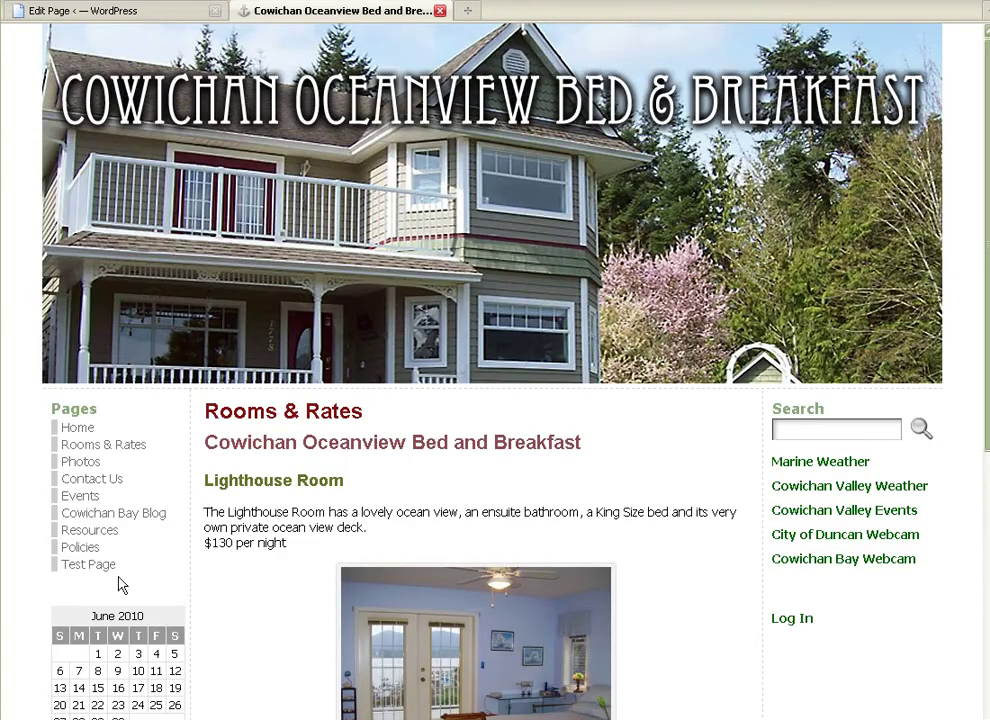
{"action": "left_click", "coordinate": [103, 568]}
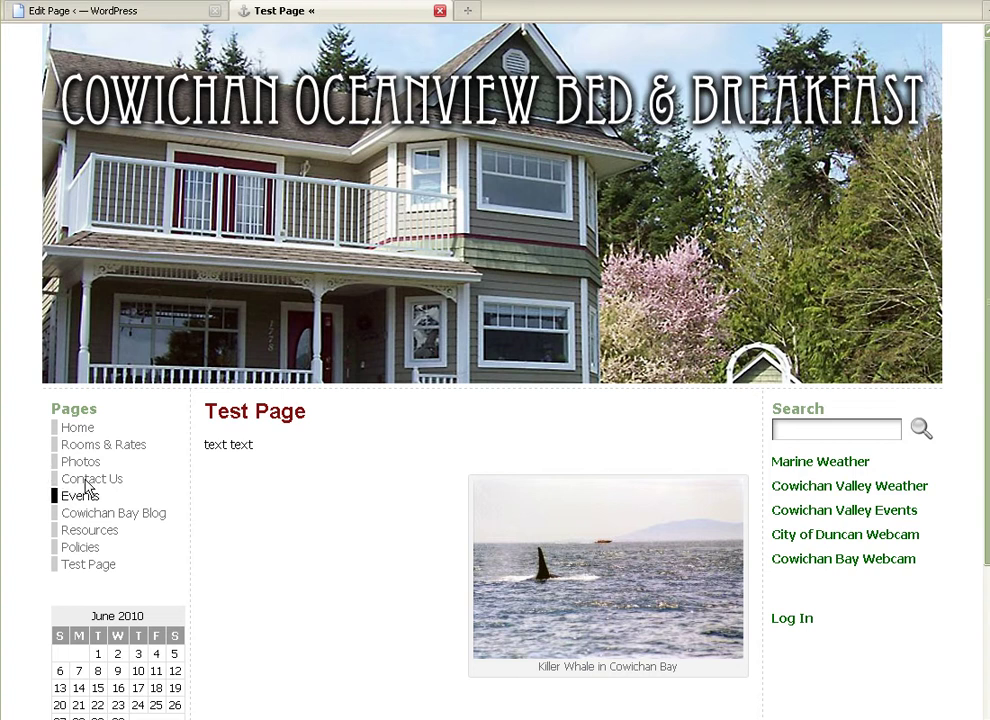
{"action": "left_click", "coordinate": [82, 429]}
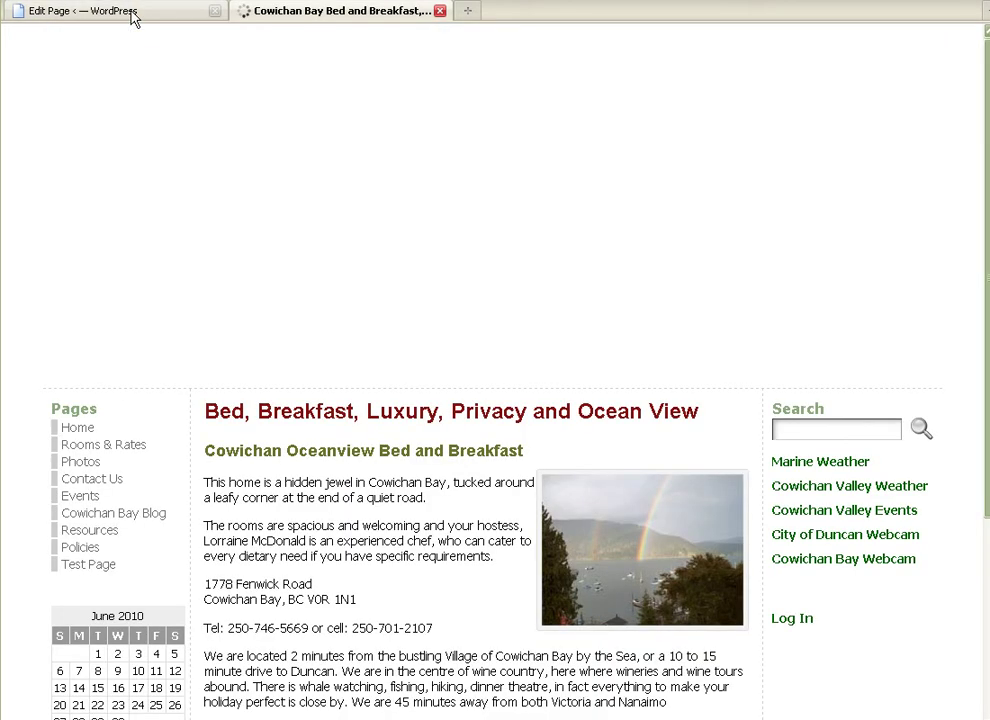
Move Test Page to the trash from the WordPress pages list
{"action": "left_click", "coordinate": [133, 14]}
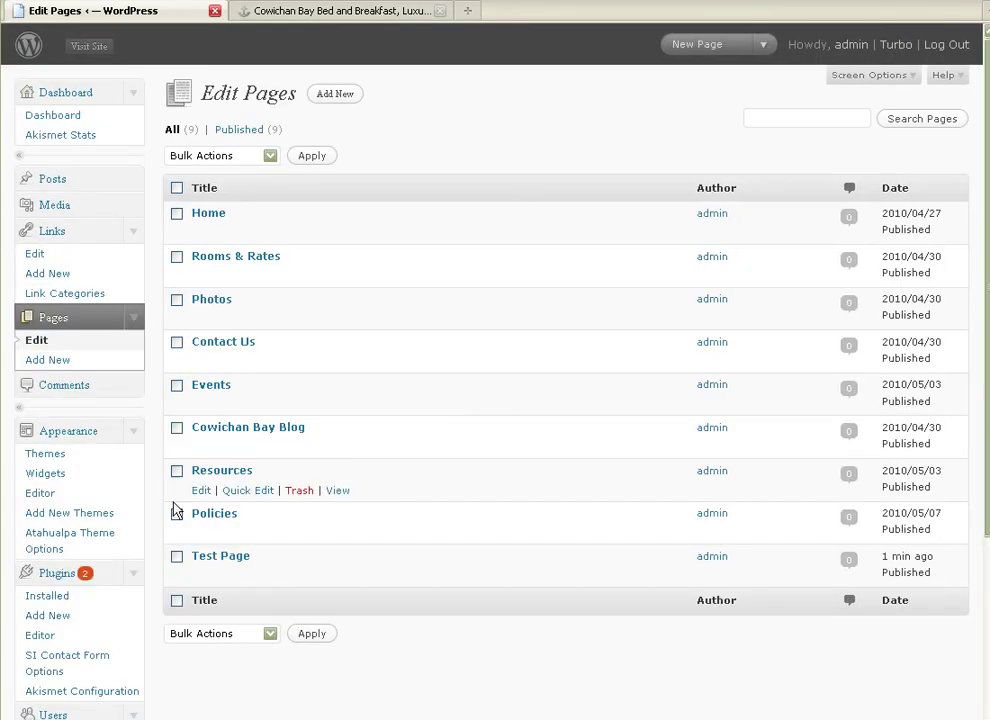
{"action": "mouse_move", "coordinate": [203, 578]}
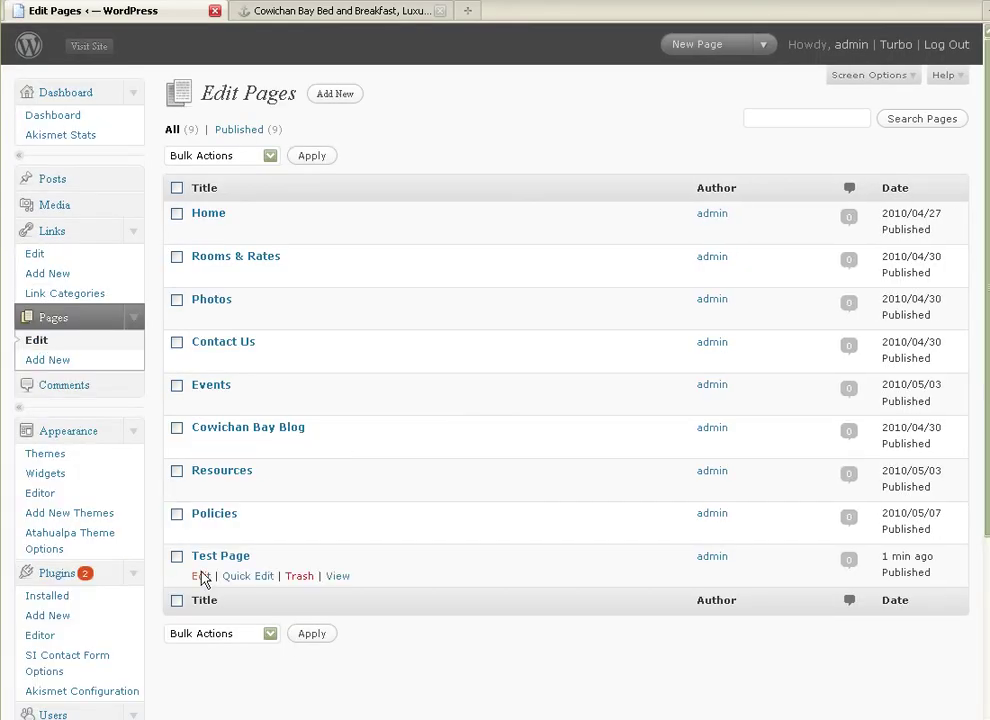
{"action": "left_click", "coordinate": [299, 577]}
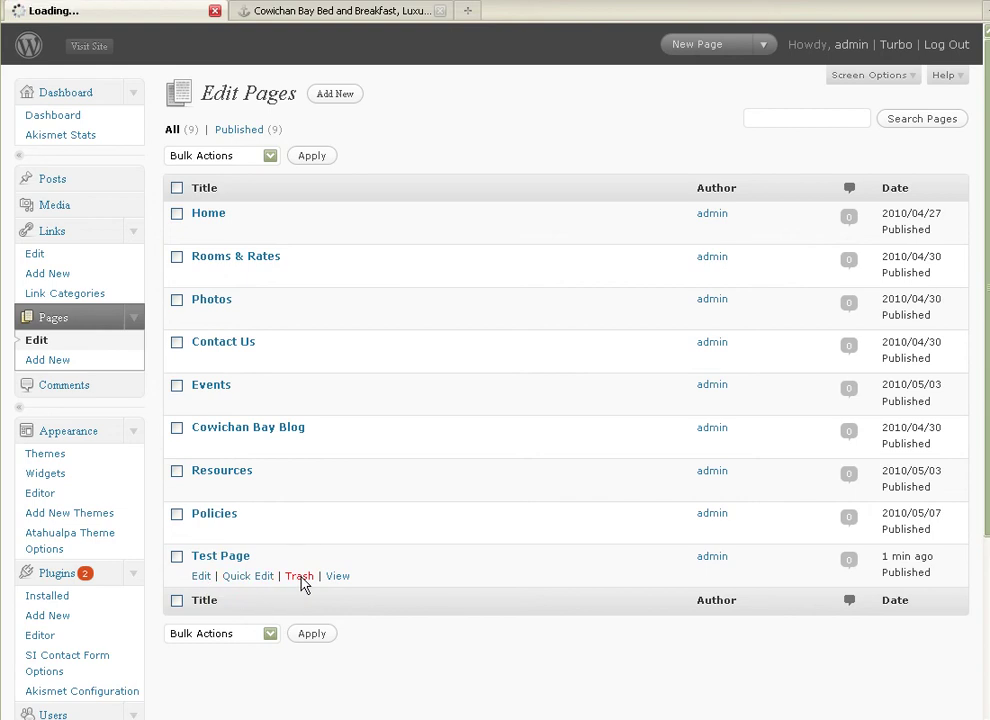